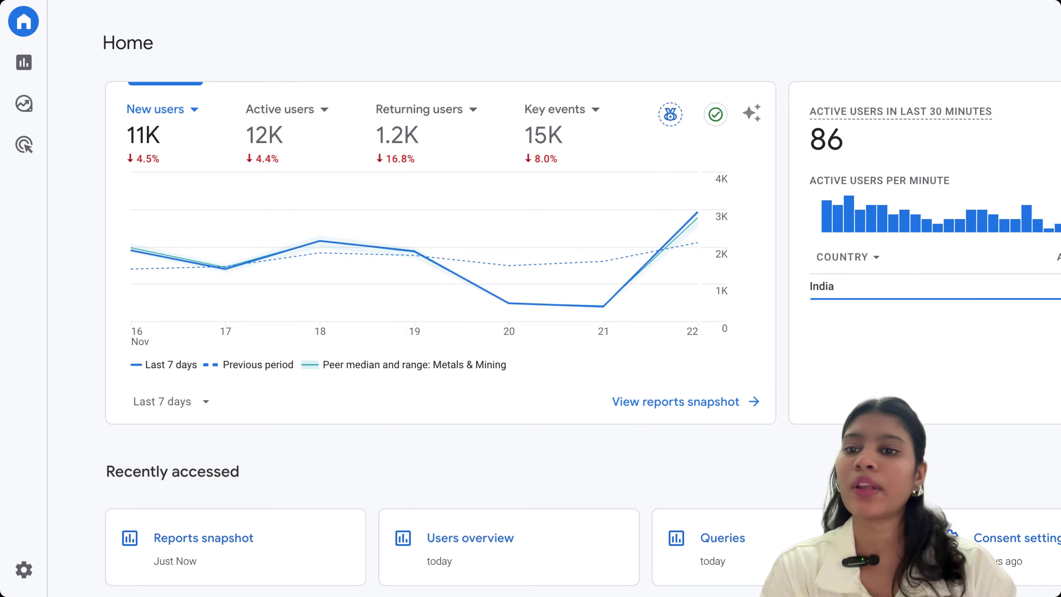
Open the Reports section and expand the User attributes and Tech report groups under User
mouse_move(58, 70)
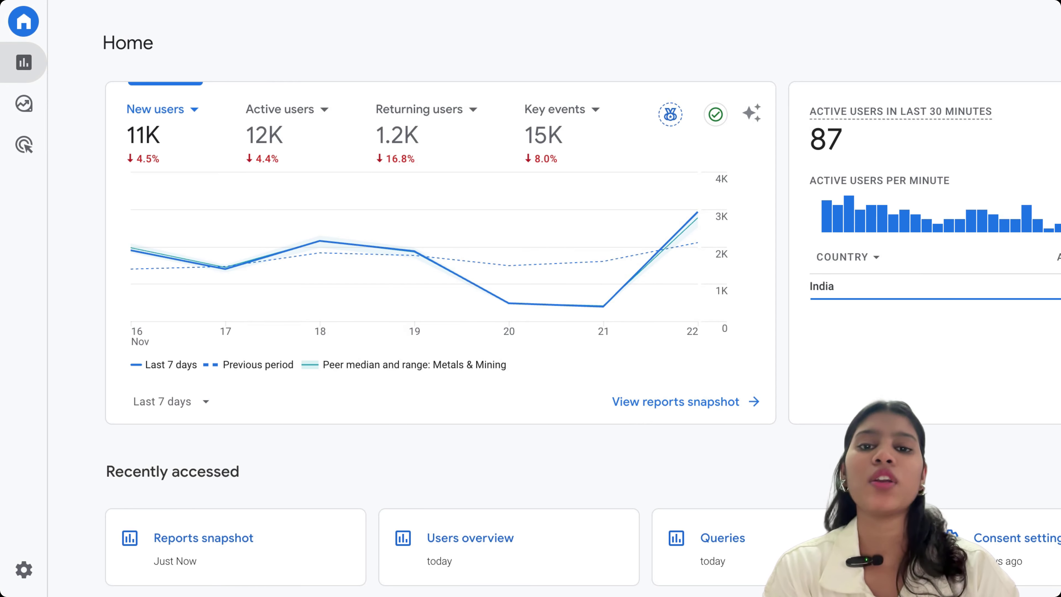
click(24, 62)
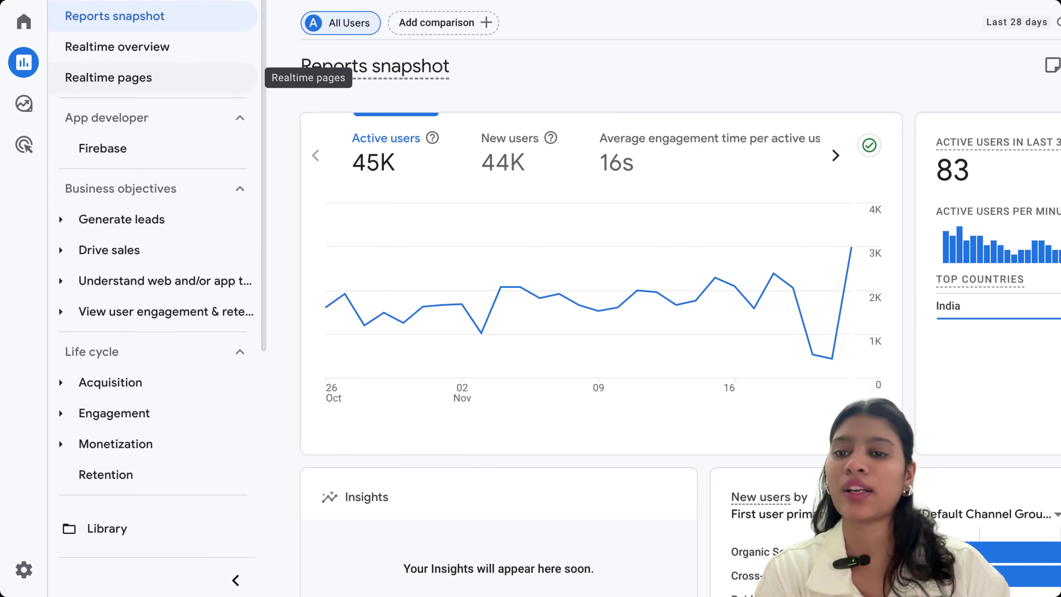
scroll(99, 208, down, 4)
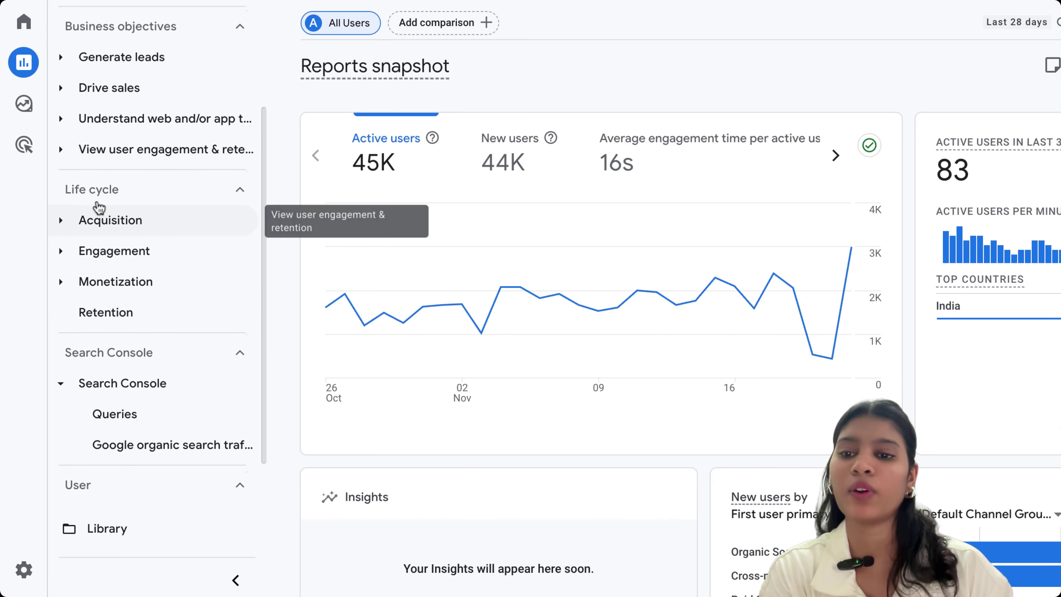
scroll(96, 209, down, 2)
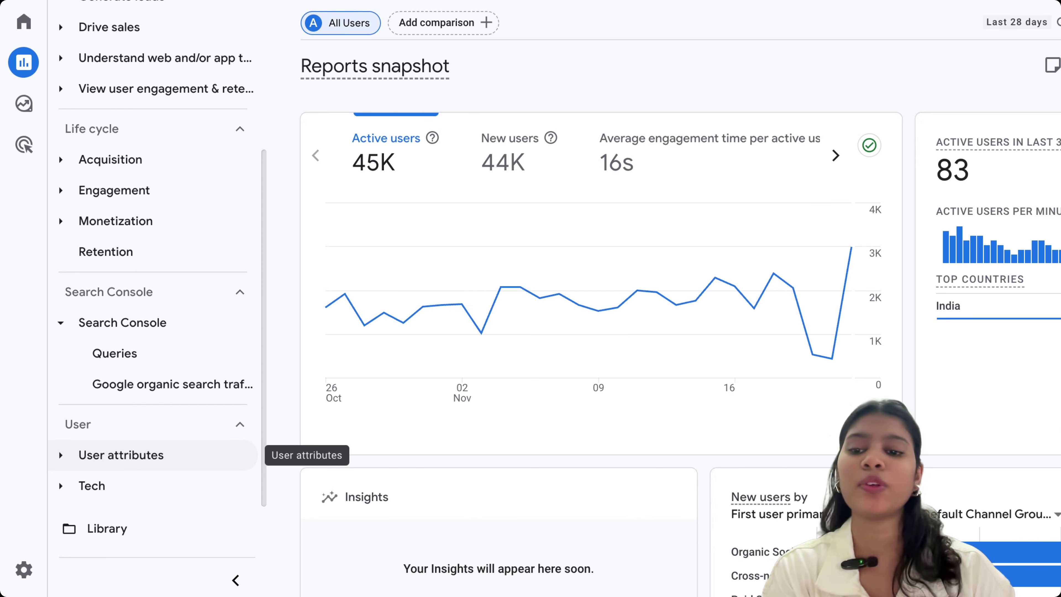
click(104, 464)
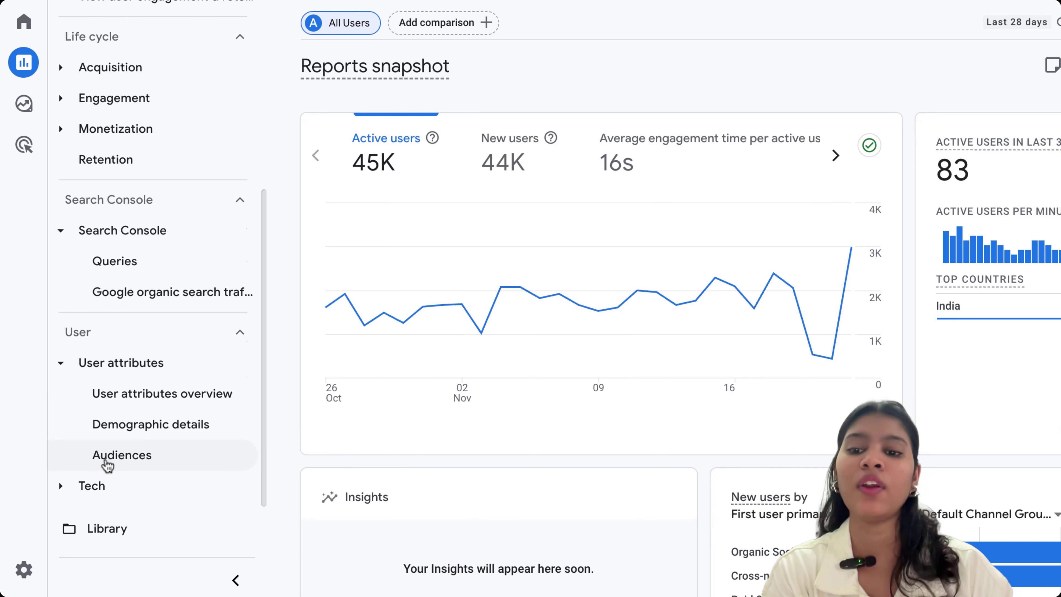
click(102, 487)
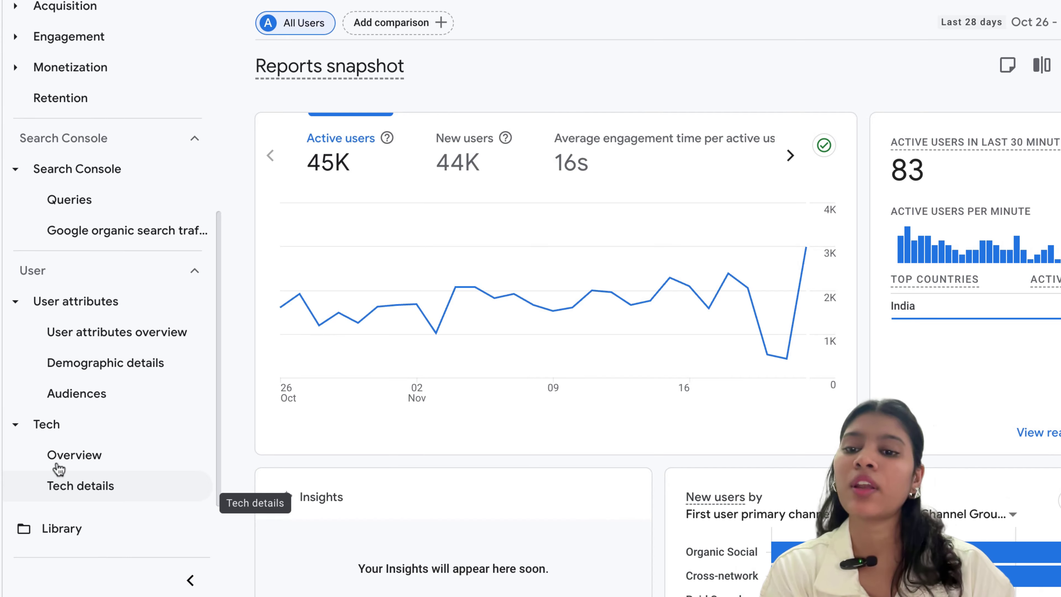
Open the User attributes overview report and examine the active users by city
click(106, 335)
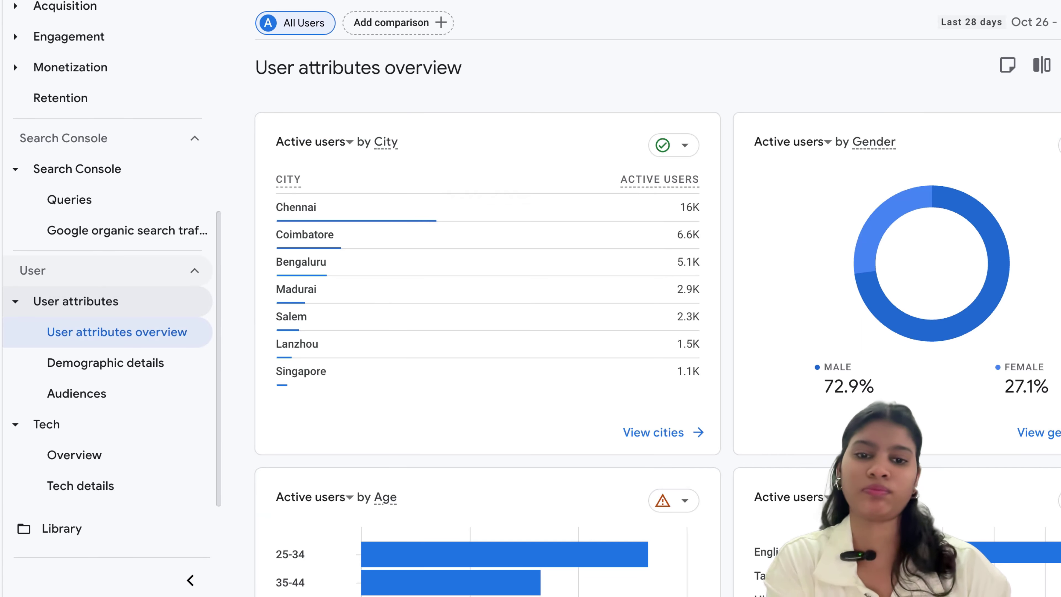
scroll(261, 419, down, 3)
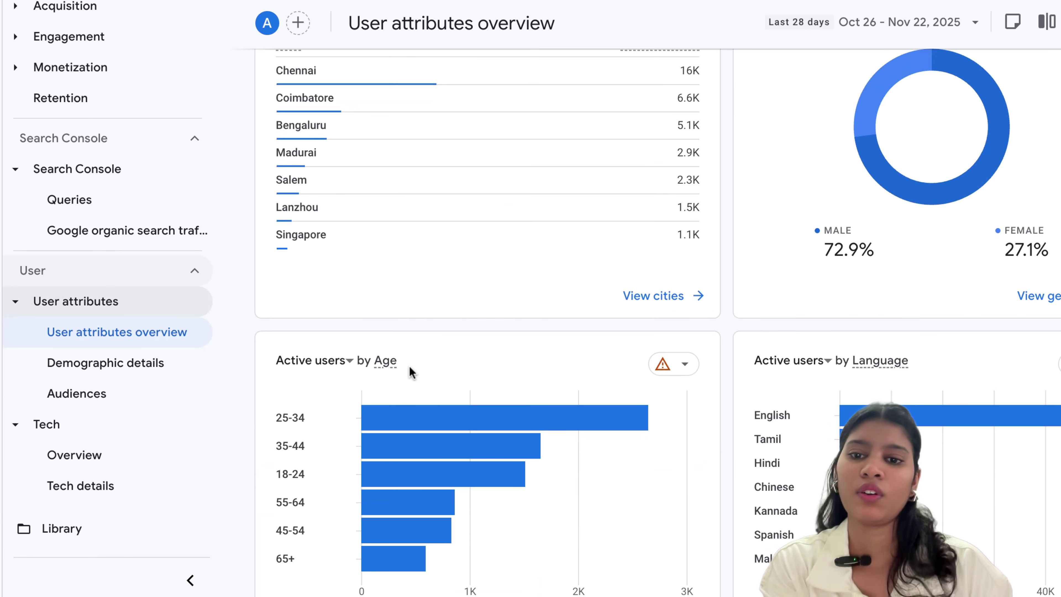
scroll(409, 367, up, 1)
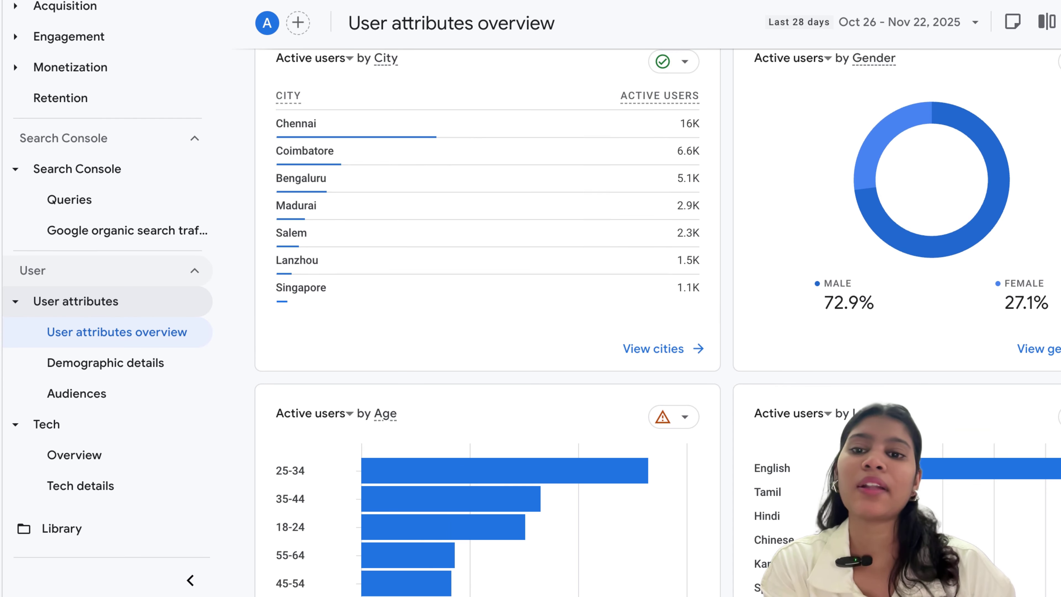
scroll(657, 323, up, 1)
mouse_move(355, 184)
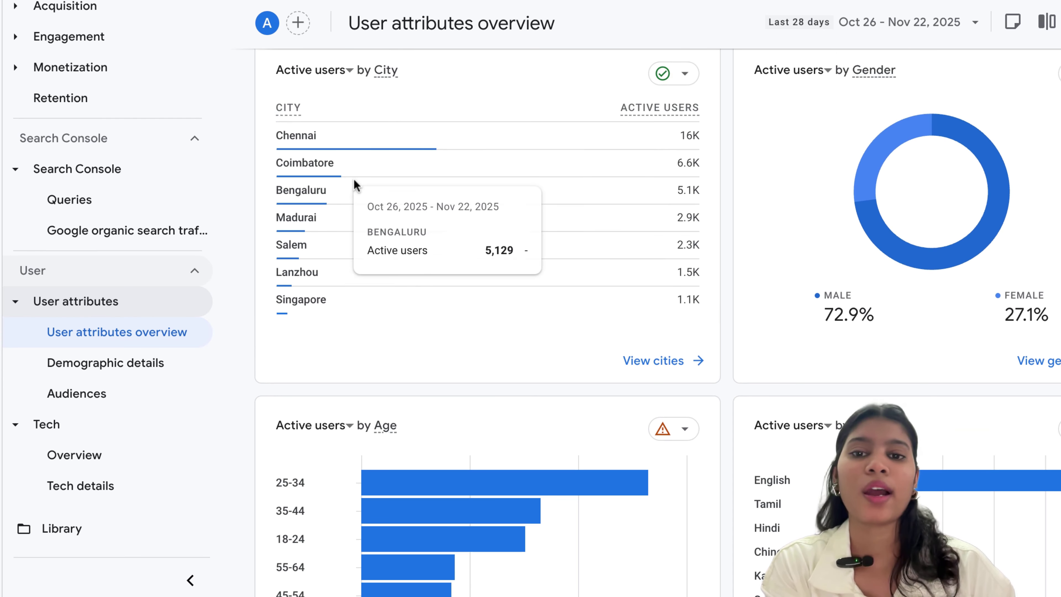
scroll(354, 179, down, 1)
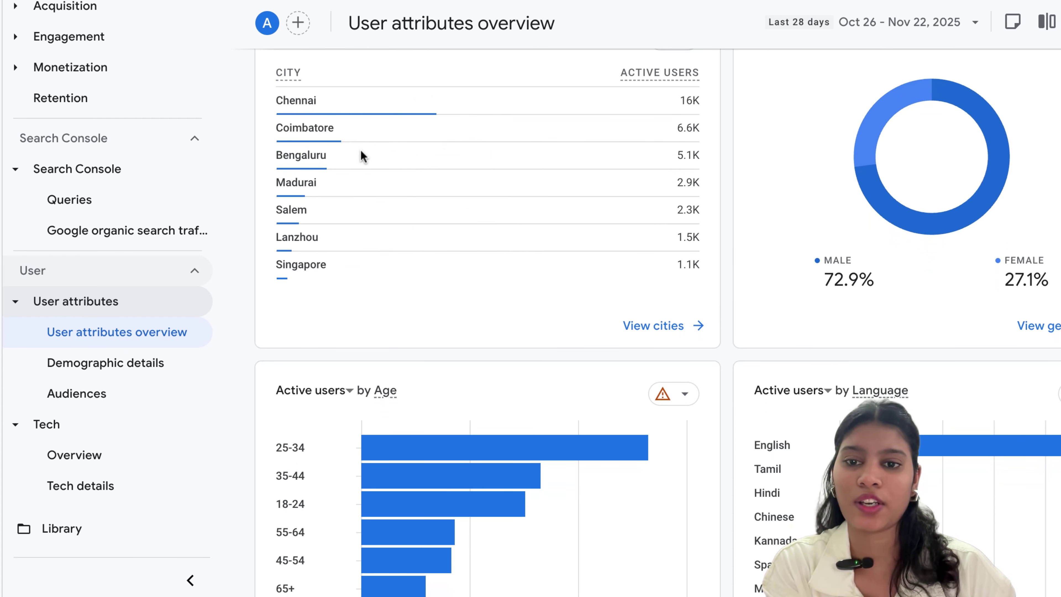
scroll(343, 211, down, 1)
mouse_move(326, 239)
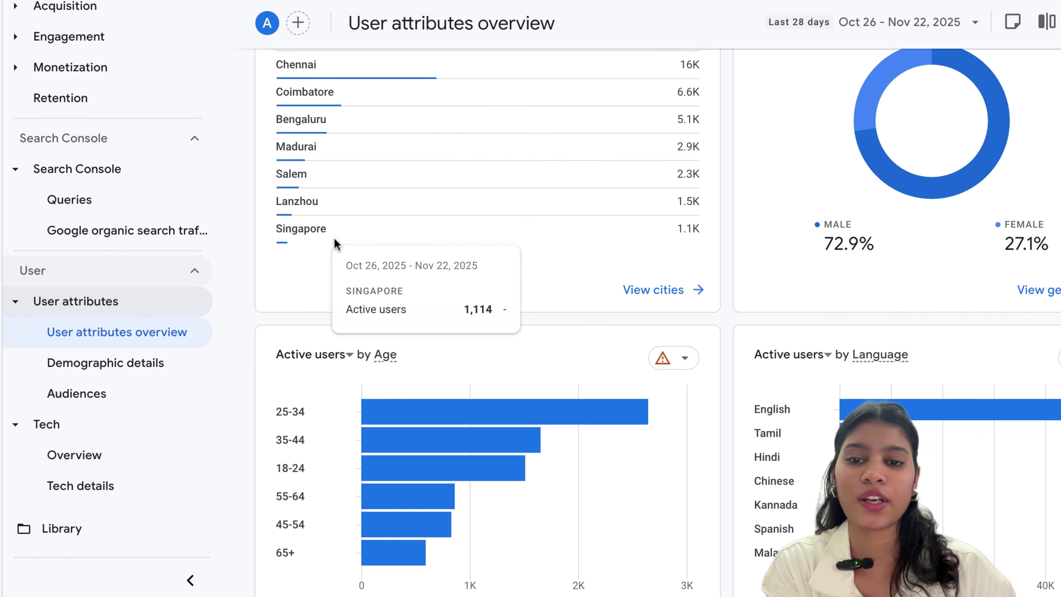
scroll(340, 236, down, 1)
scroll(605, 221, up, 2)
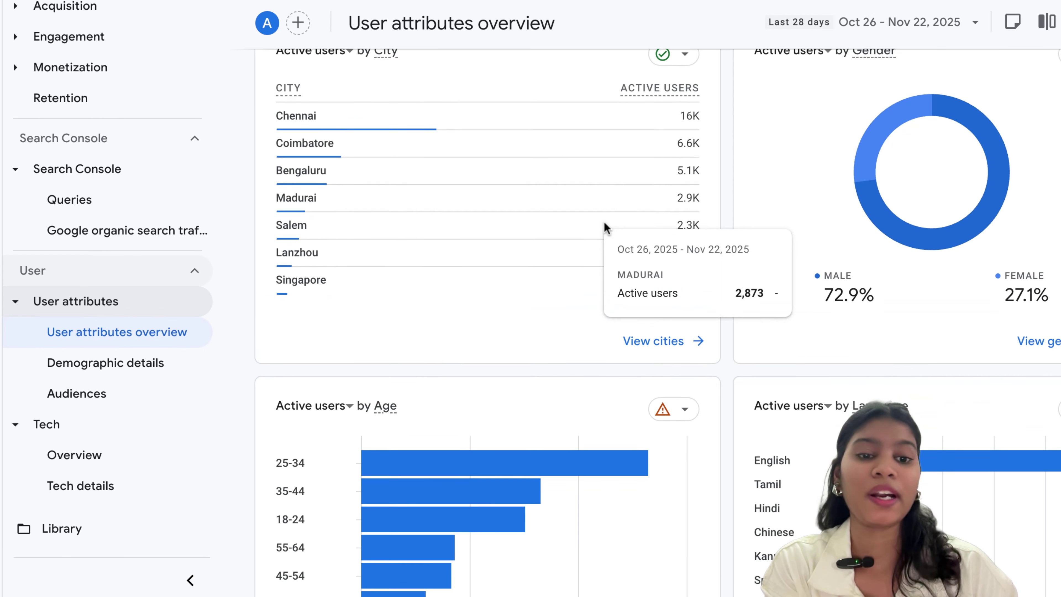
Examine the gender split of active users in the User attributes overview
scroll(604, 222, down, 1)
mouse_move(934, 207)
scroll(934, 202, up, 2)
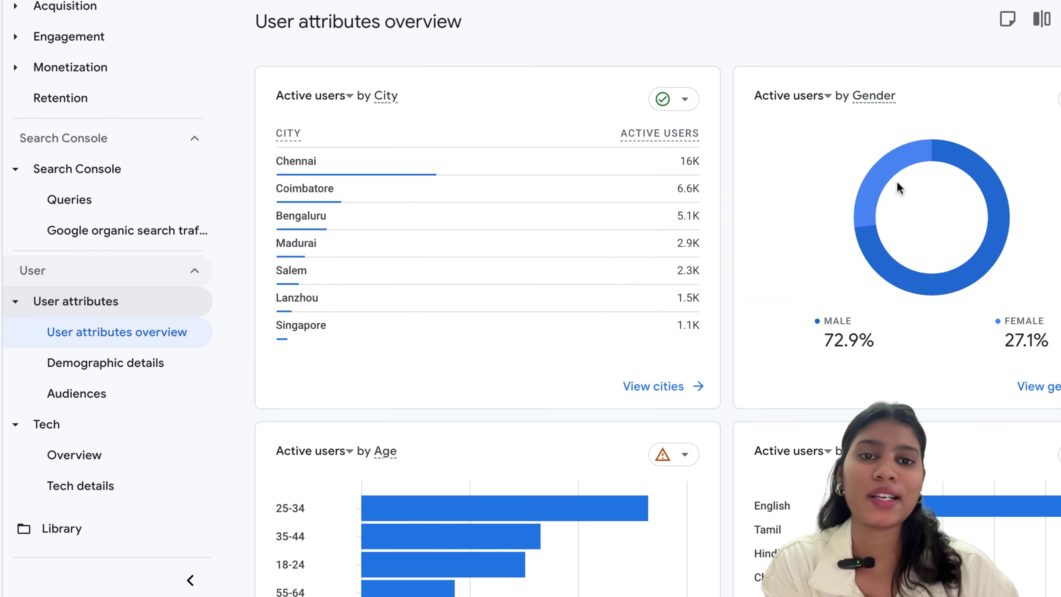
scroll(904, 184, down, 1)
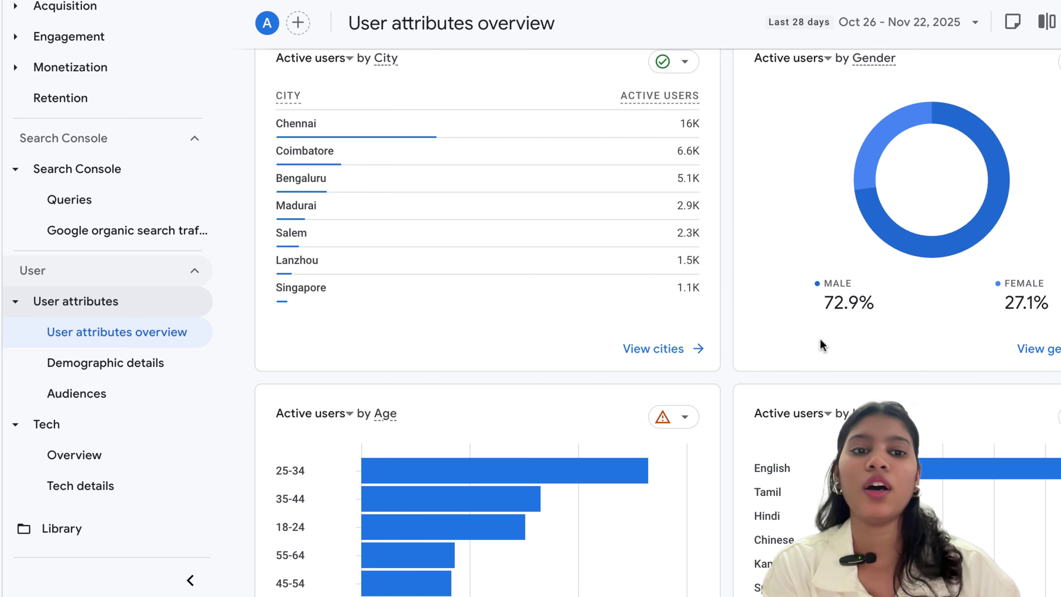
scroll(919, 330, down, 1)
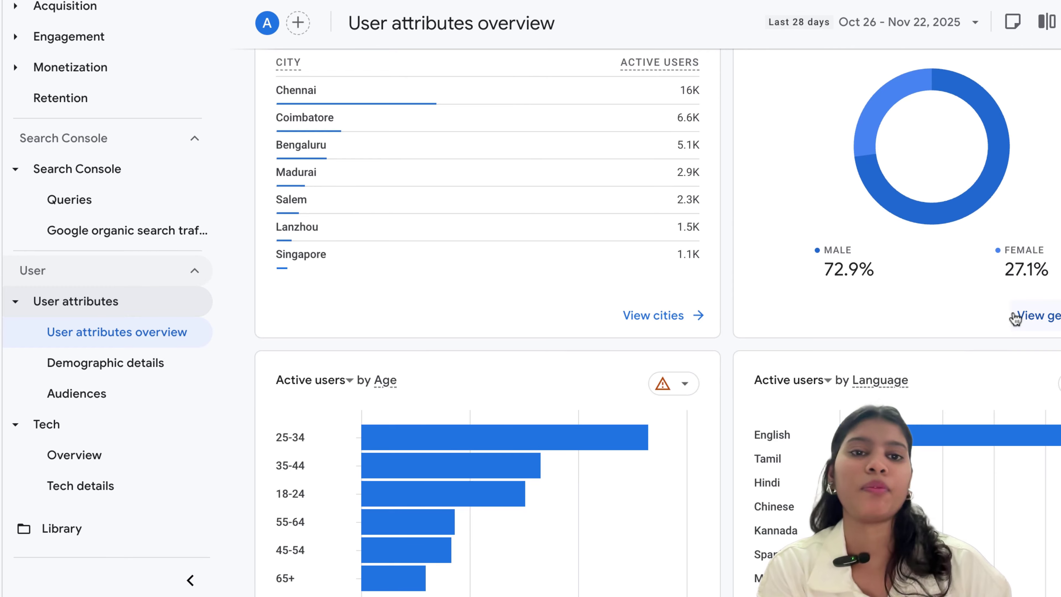
Examine the active users by age range and by language in the User attributes overview
scroll(1015, 318, down, 1)
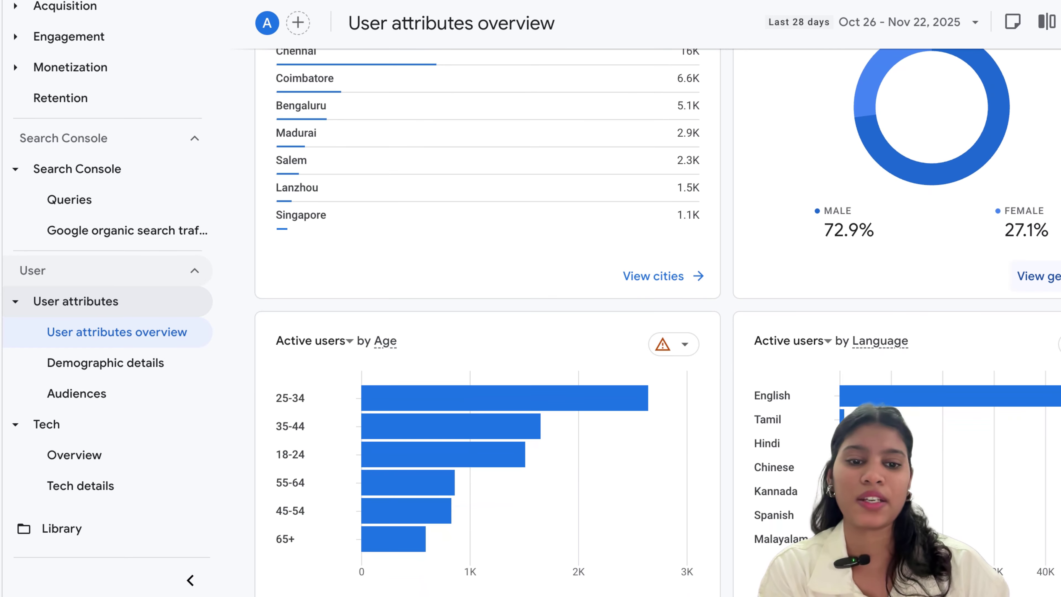
scroll(919, 480, down, 1)
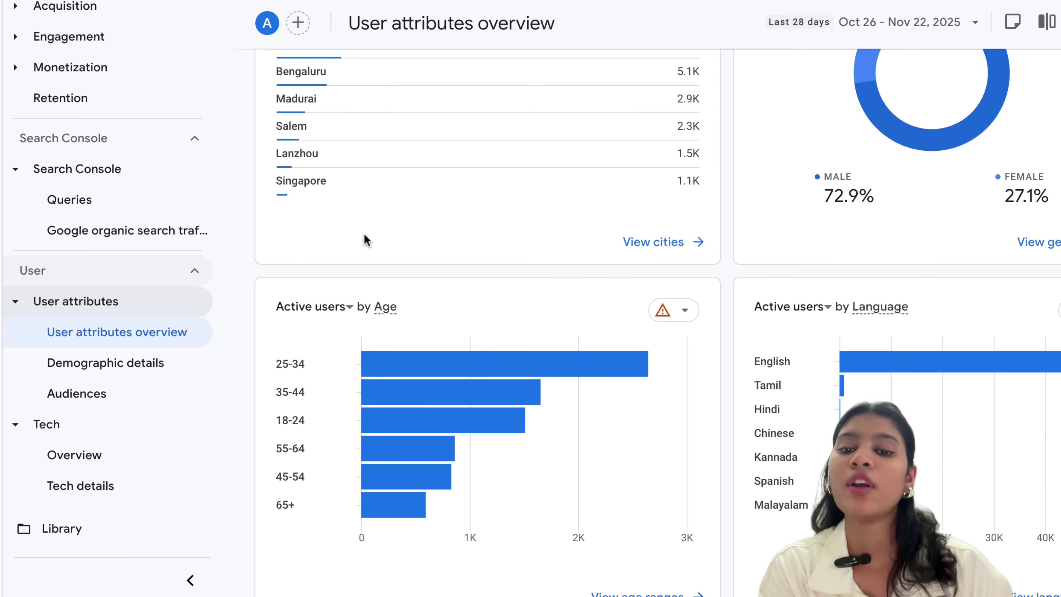
scroll(438, 363, down, 2)
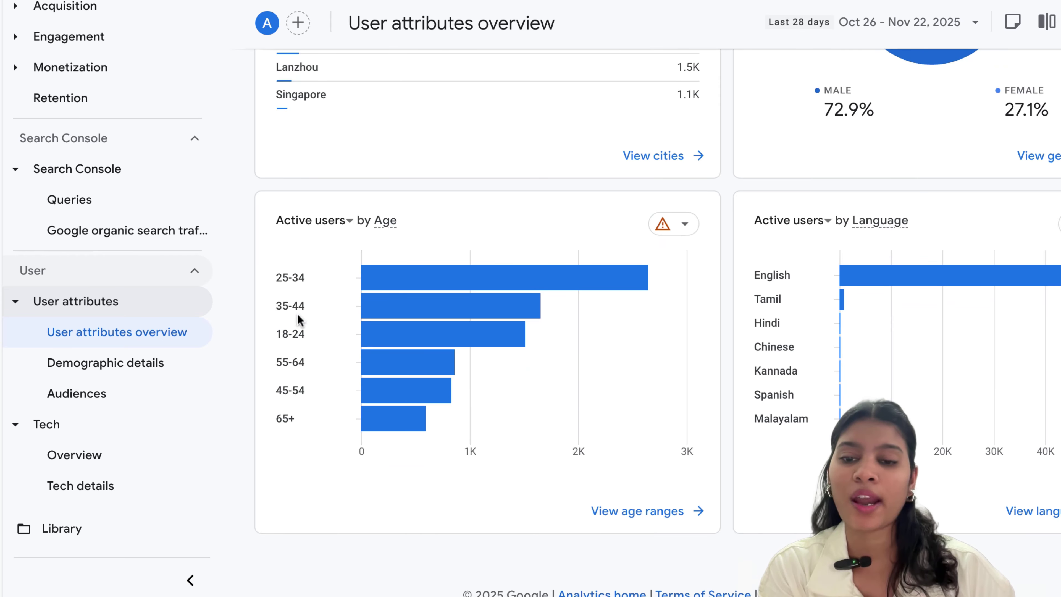
mouse_move(379, 280)
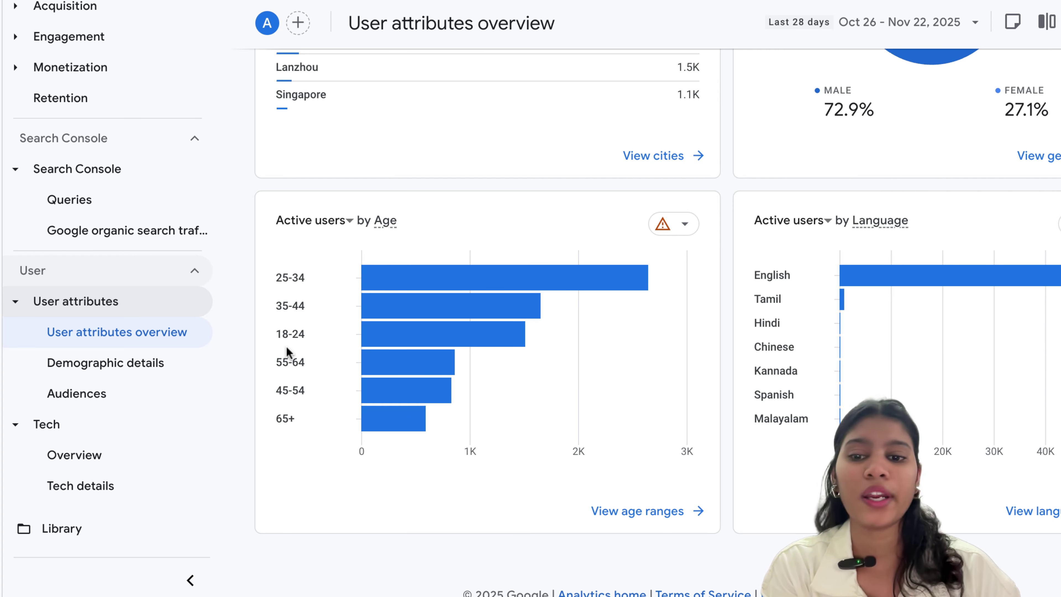
scroll(343, 352, down, 1)
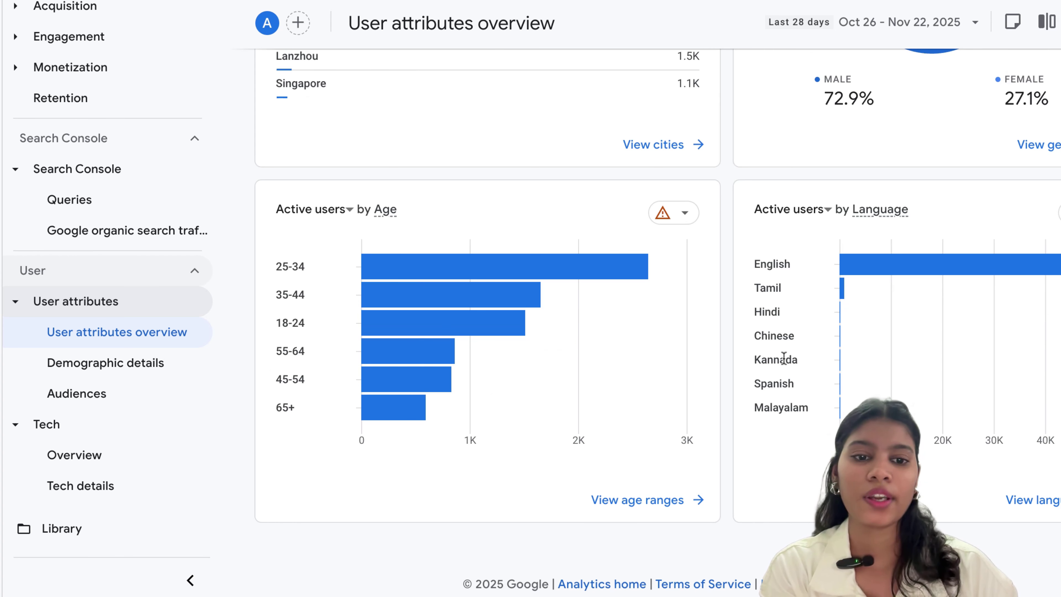
scroll(447, 331, up, 3)
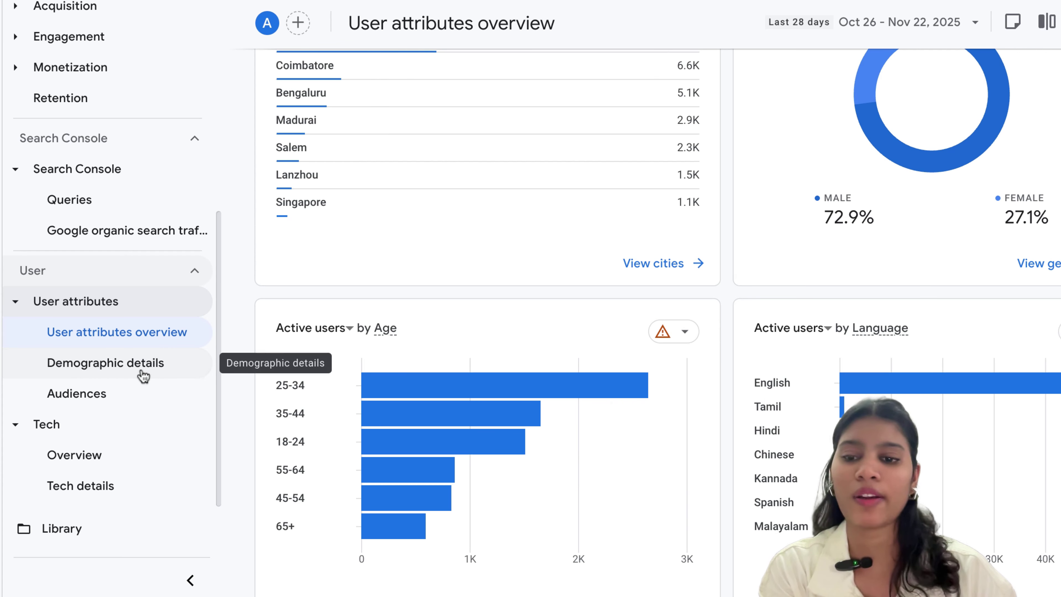
Open the Demographic details report and examine the per-country table of active users, new users and engagement
click(143, 374)
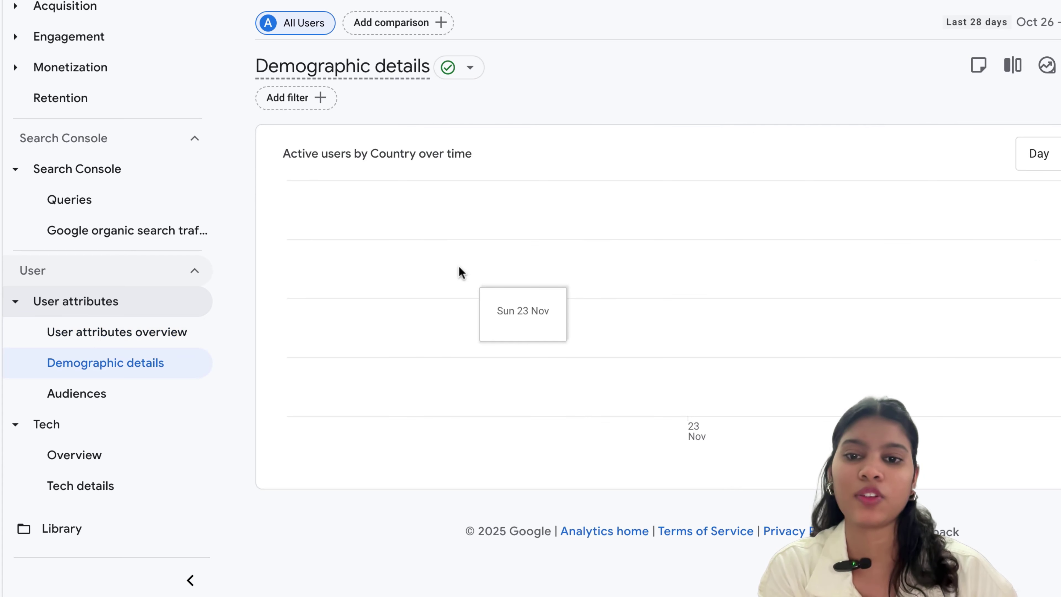
scroll(458, 273, down, 5)
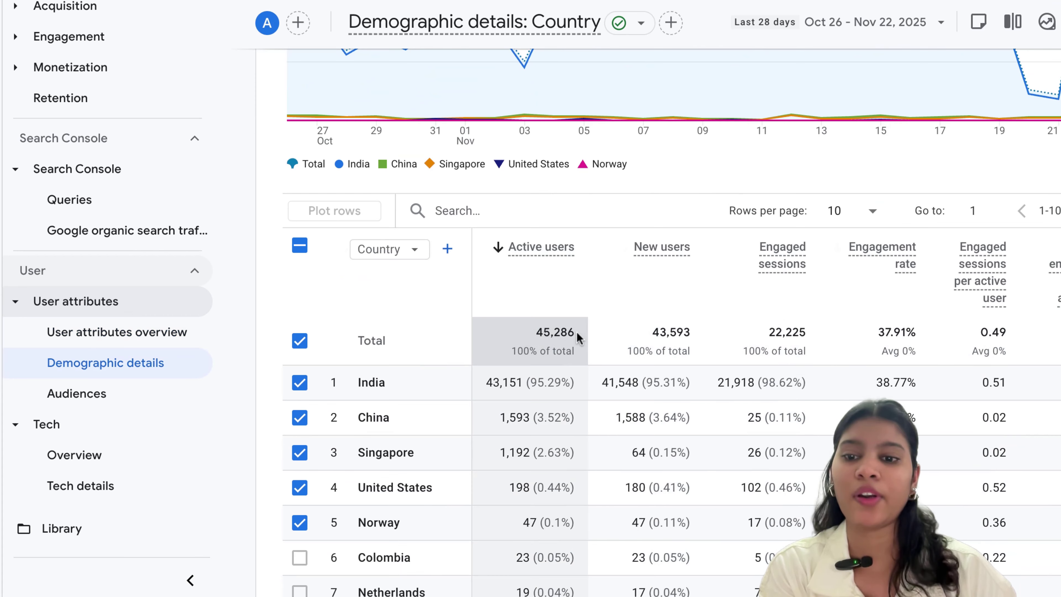
scroll(576, 339, down, 2)
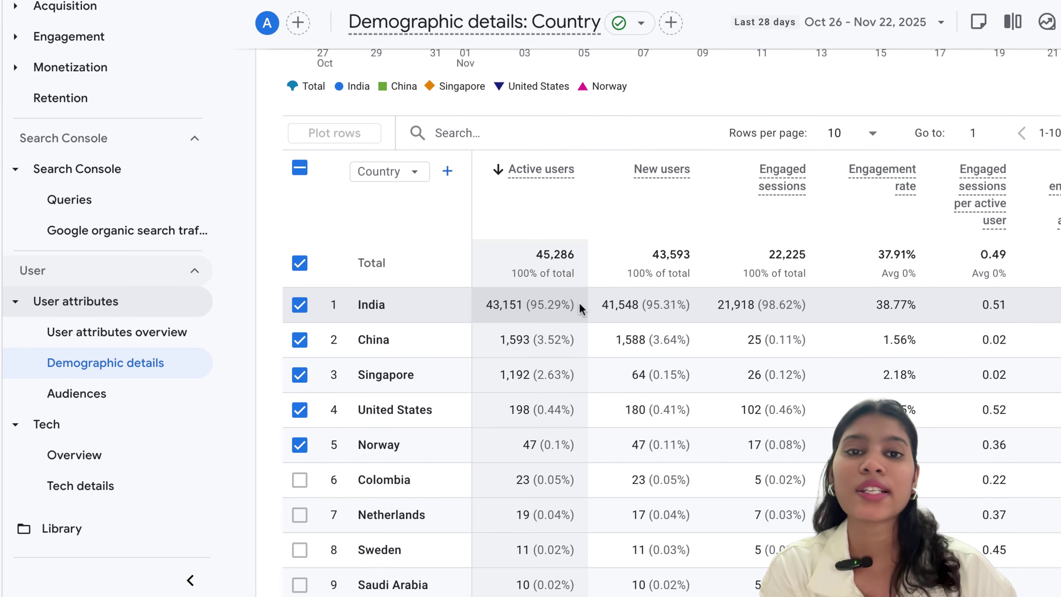
scroll(580, 303, down, 1)
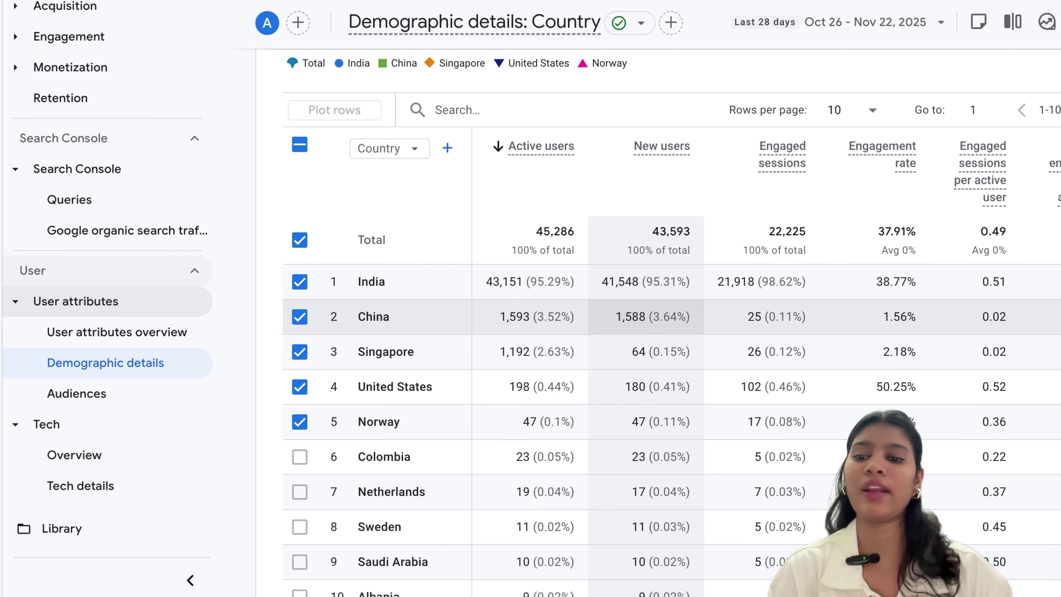
Open the Tech overview report and examine the active users by platform
click(109, 459)
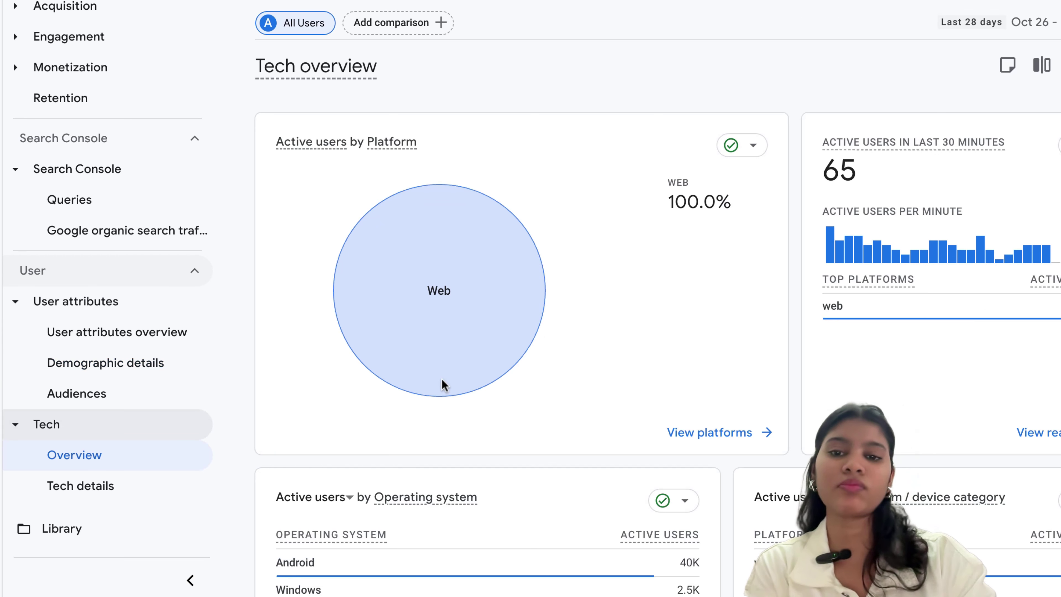
mouse_move(454, 300)
scroll(453, 300, down, 1)
scroll(453, 300, down, 1)
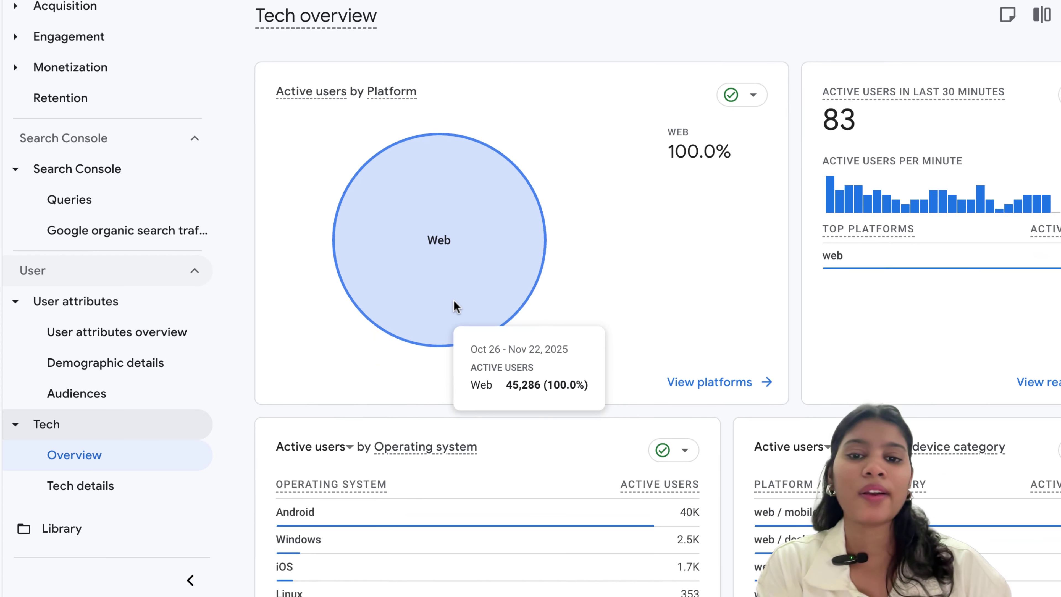
scroll(674, 232, up, 1)
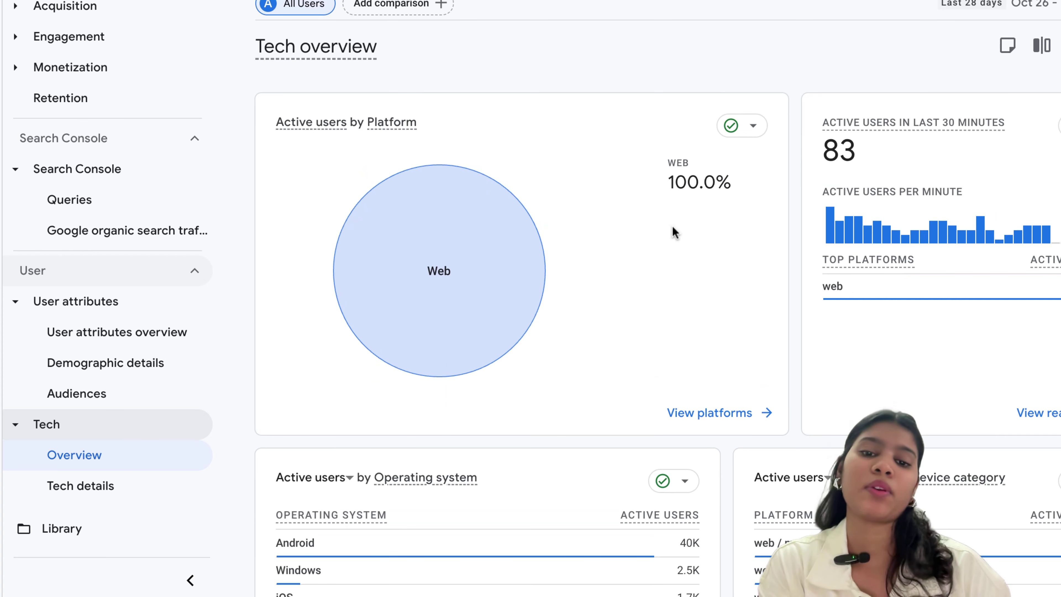
Examine the operating system, platform / device category and browser breakdowns of active users in the Tech overview
scroll(674, 232, down, 2)
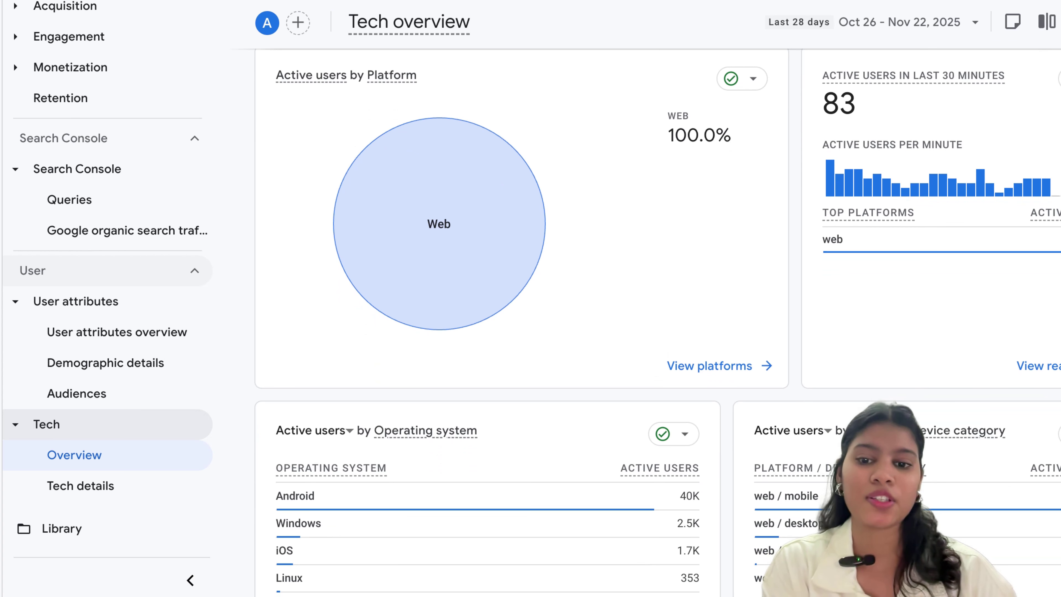
scroll(346, 355, down, 4)
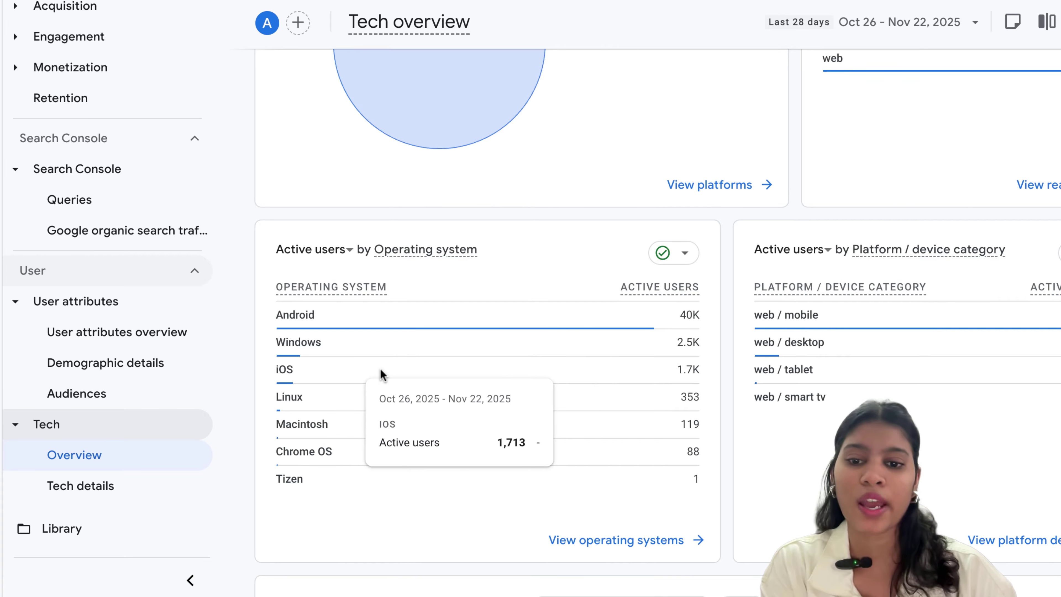
scroll(408, 372, down, 1)
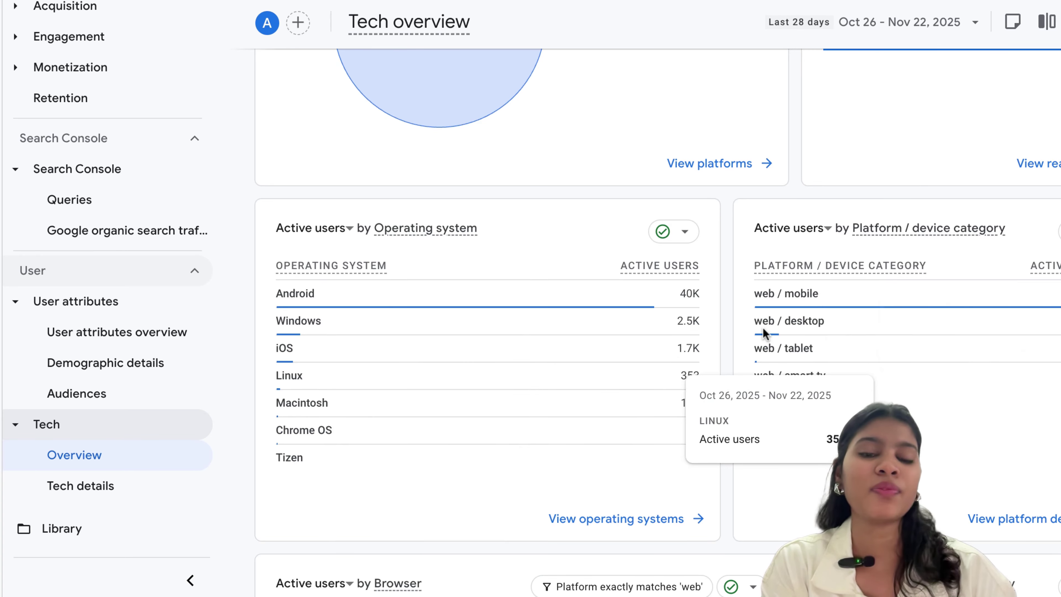
scroll(828, 335, down, 2)
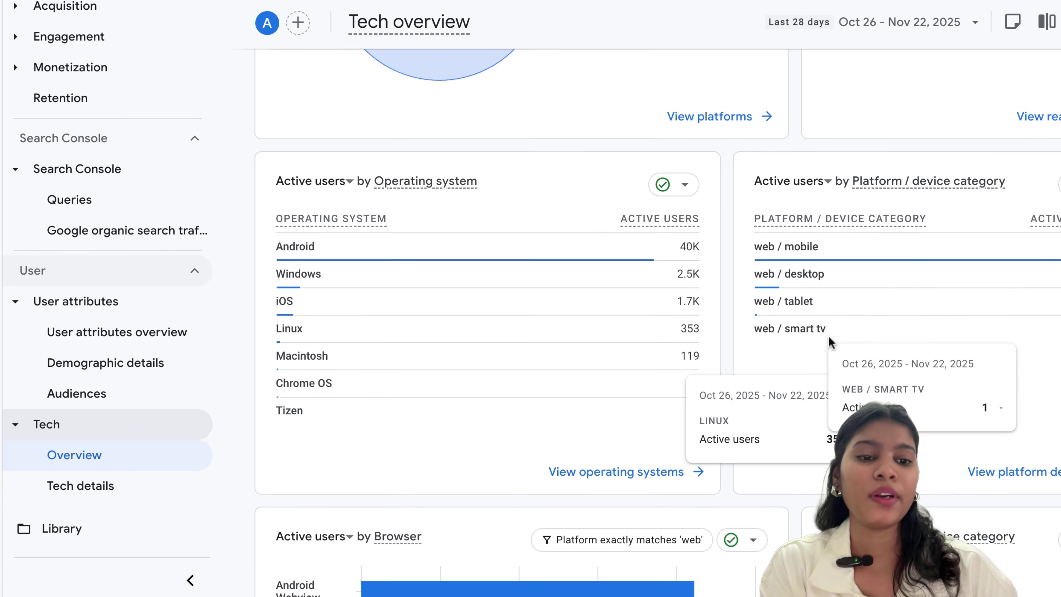
scroll(828, 341, down, 6)
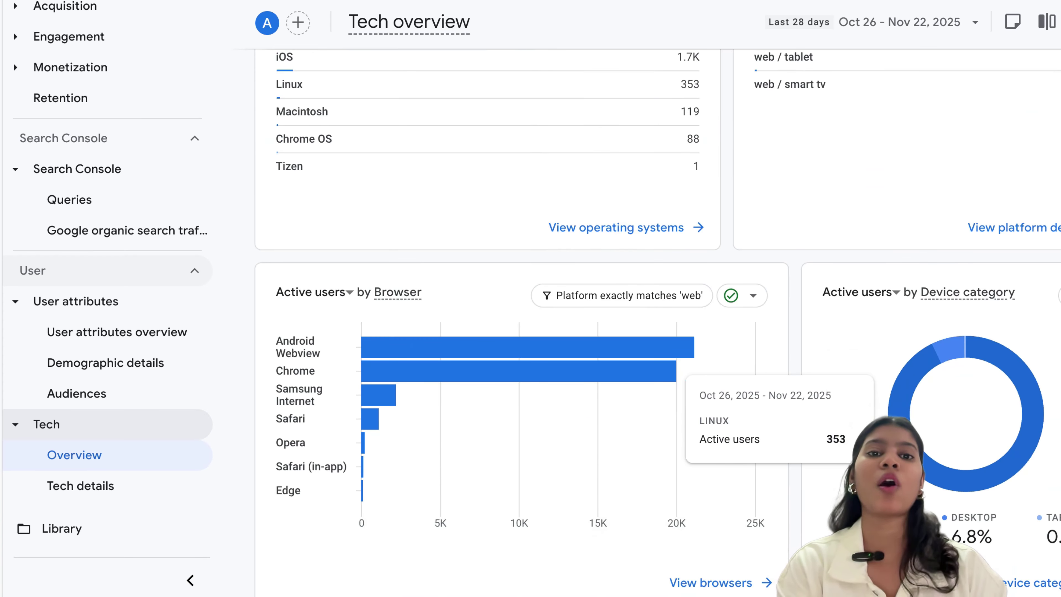